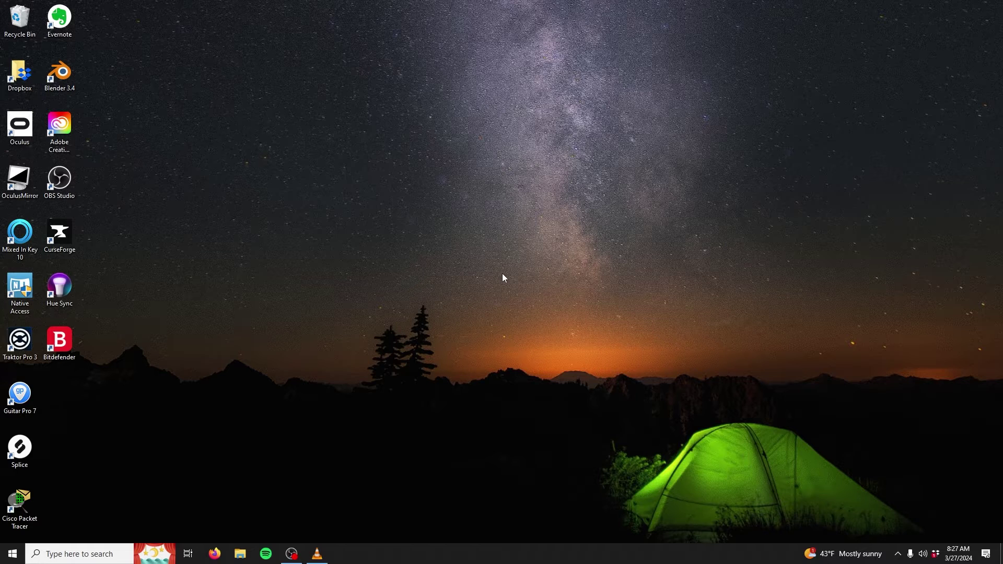
# Quick-format the NO NAME (E:) drive as FAT32, confirming the data erase and closing the dialog
pyautogui.click(241, 555)
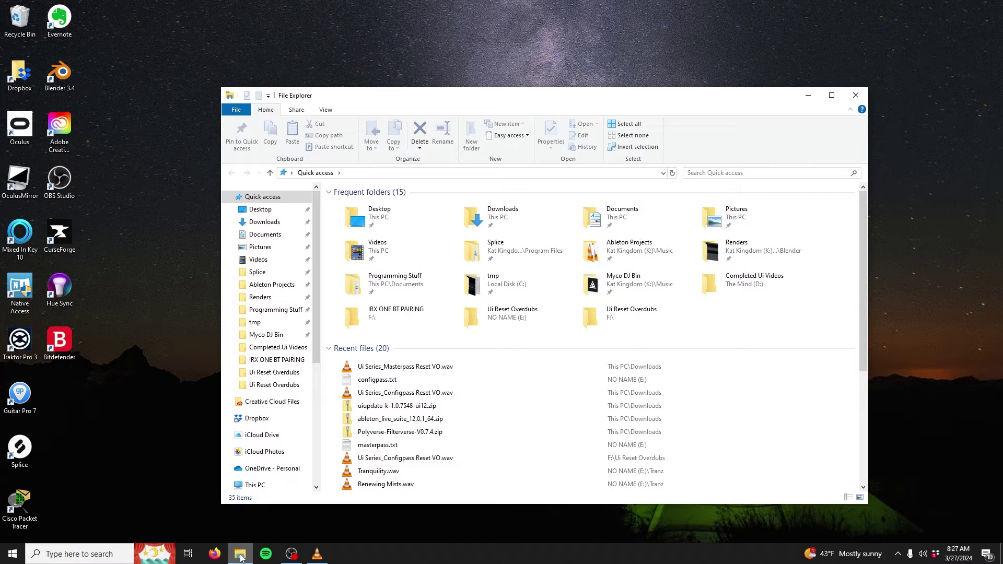
pyautogui.scroll(-1, 275, 335)
pyautogui.scroll(-1, 276, 336)
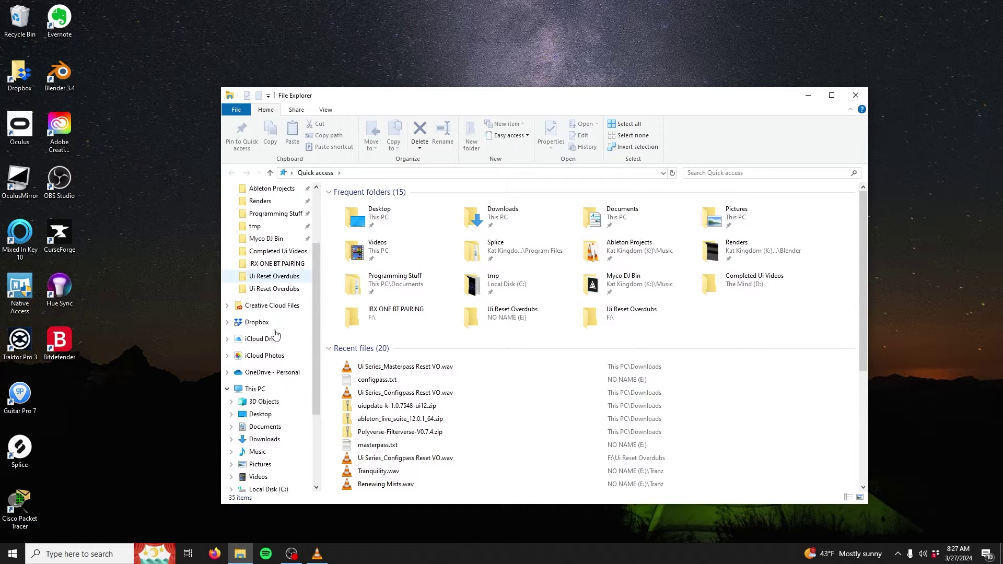
pyautogui.scroll(-1, 276, 336)
pyautogui.scroll(-1, 275, 336)
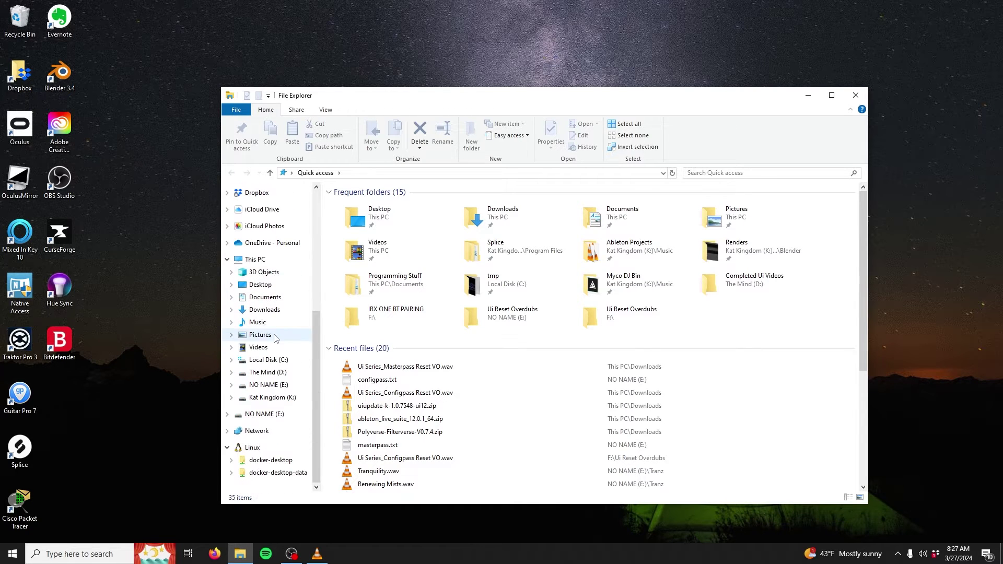
pyautogui.rightClick(268, 419)
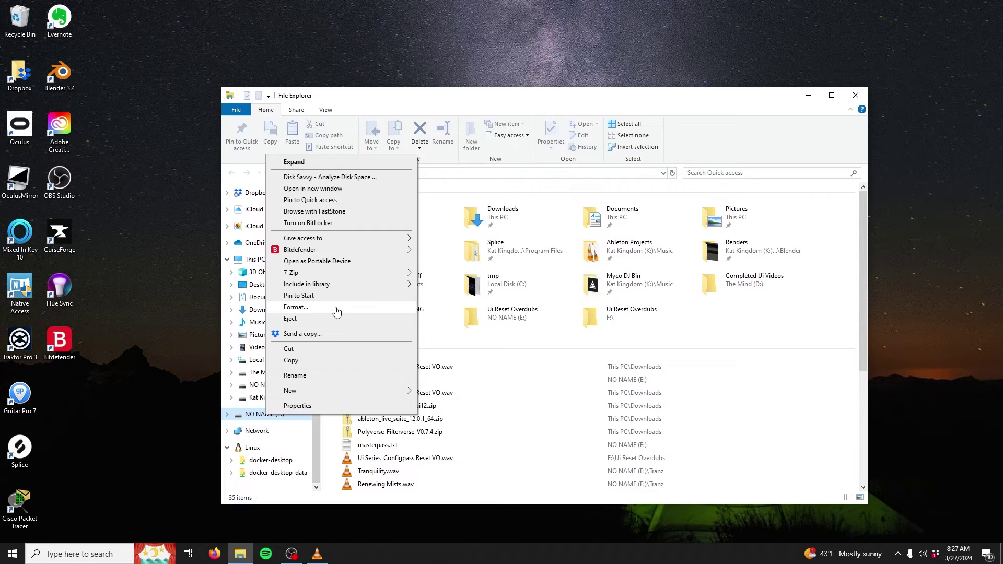
pyautogui.click(336, 312)
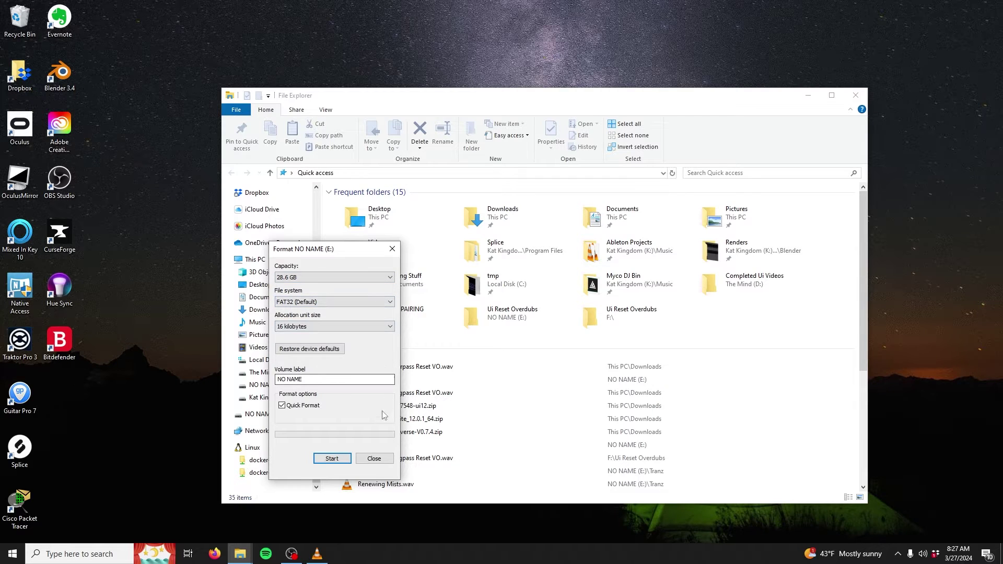
pyautogui.click(337, 460)
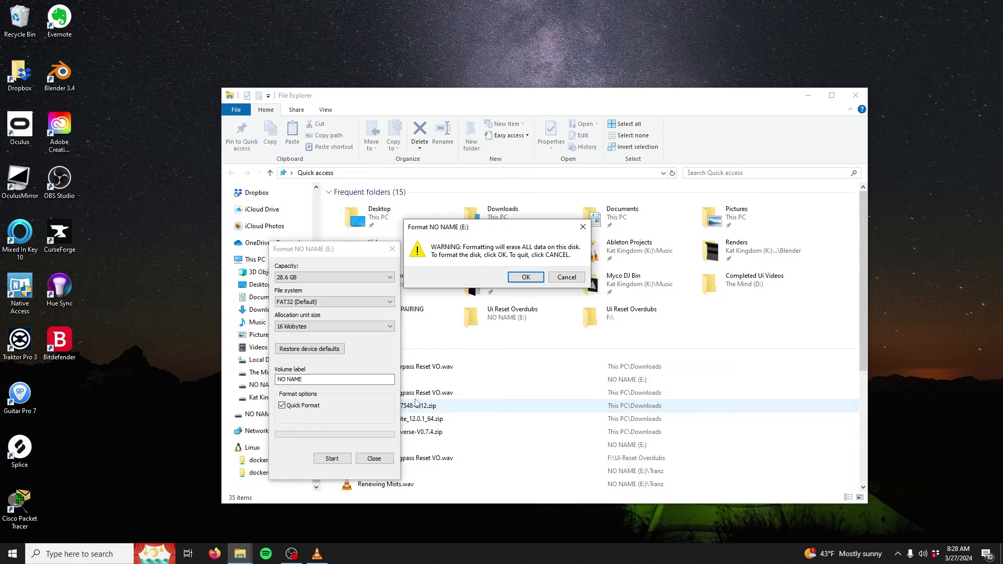
pyautogui.click(528, 280)
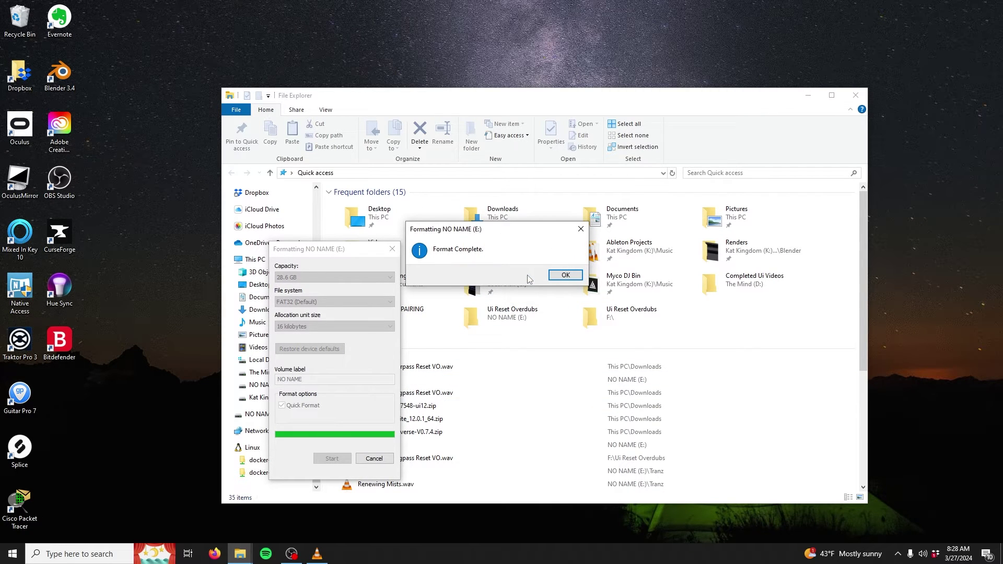
pyautogui.click(567, 278)
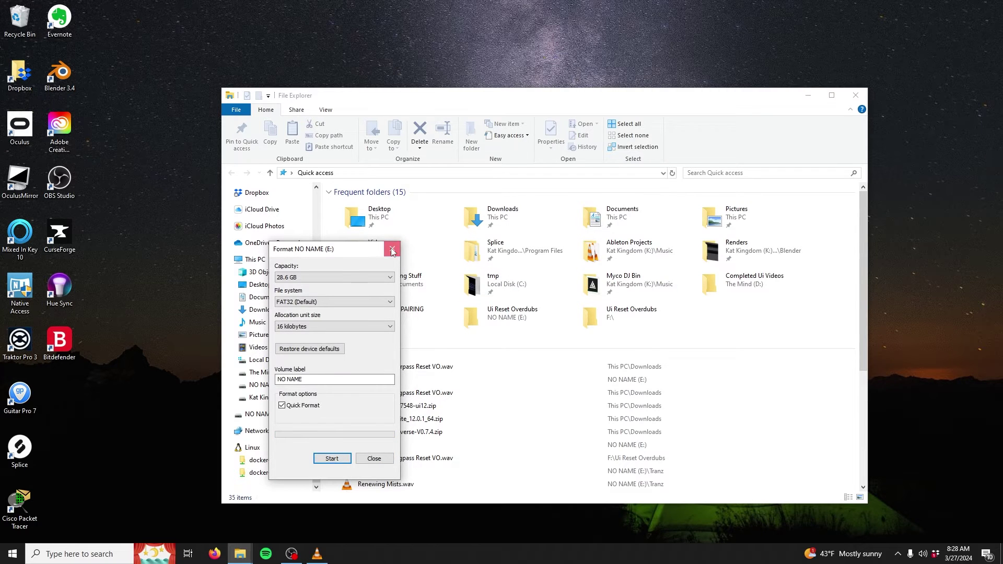
pyautogui.click(392, 248)
# Close File Explorer and launch a blank Notepad document through Windows Search
pyautogui.click(856, 95)
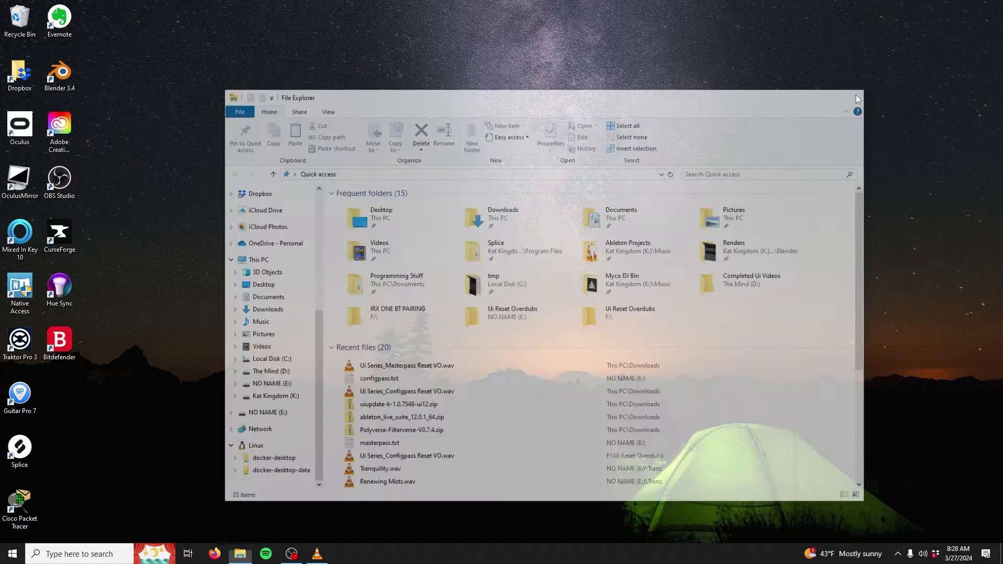
pyautogui.click(96, 557)
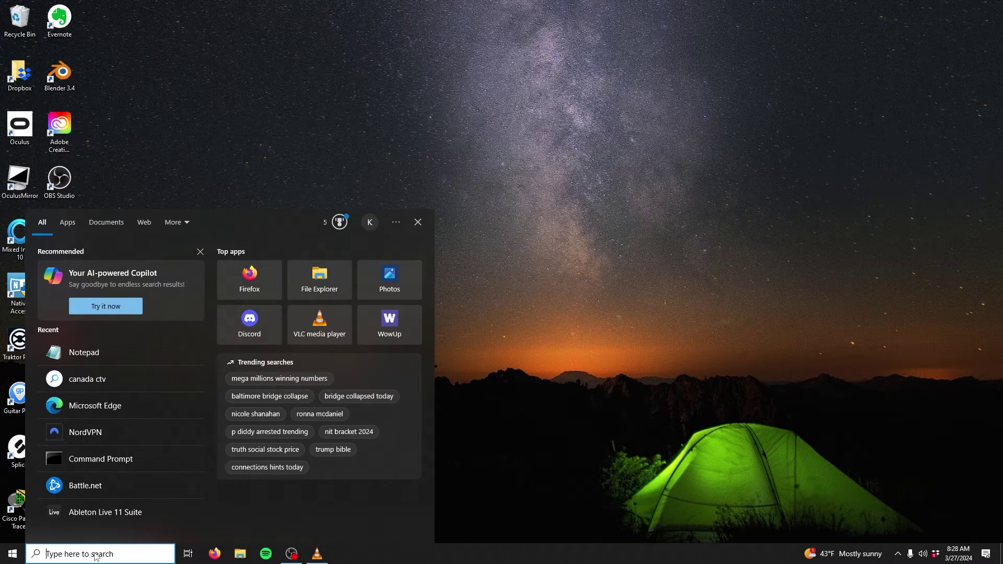
pyautogui.write('not')
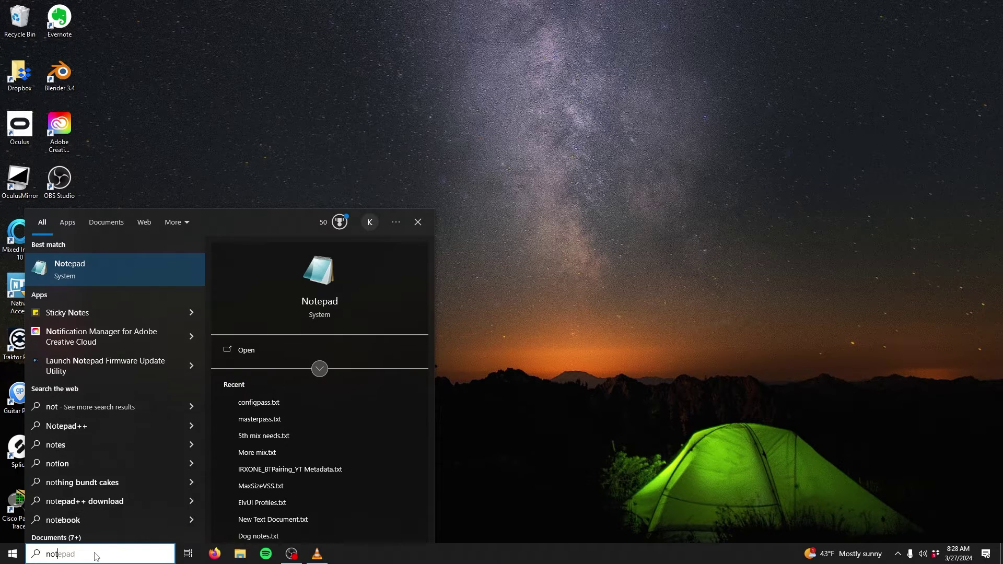
pyautogui.write('epad')
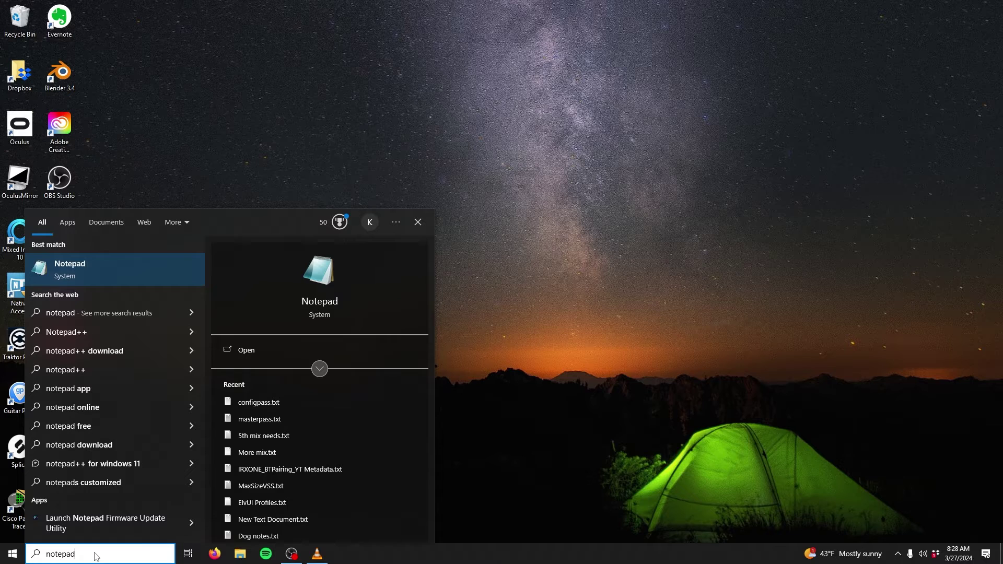
pyautogui.press('Return')
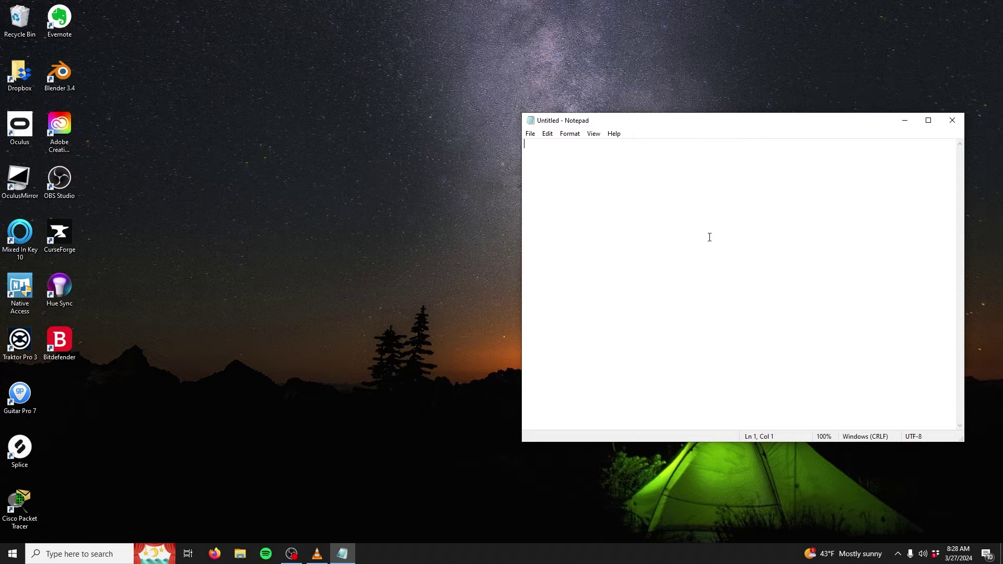
# Use Save As to store the empty document as masterpass.txt on NO NAME (E:)
pyautogui.click(530, 133)
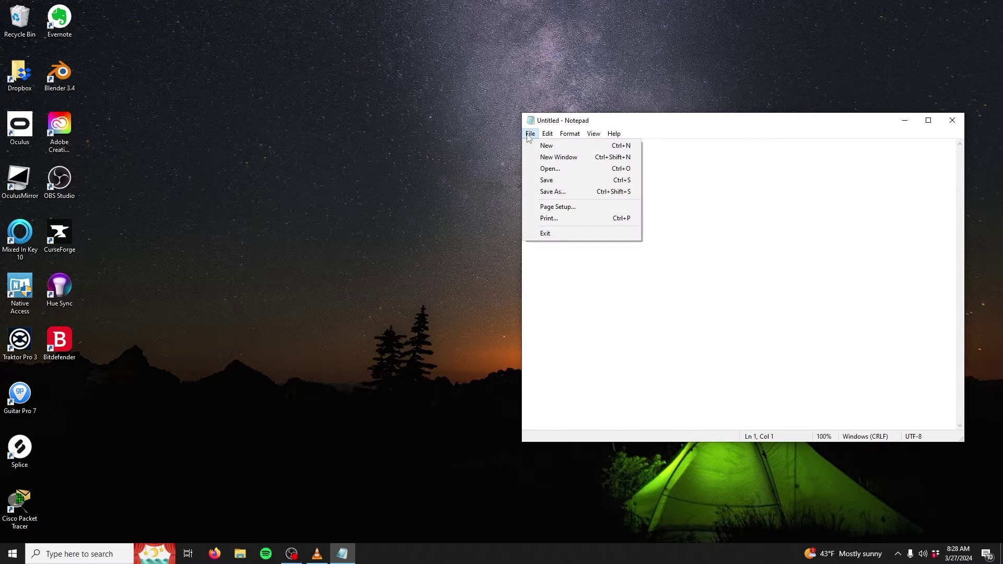
pyautogui.click(552, 192)
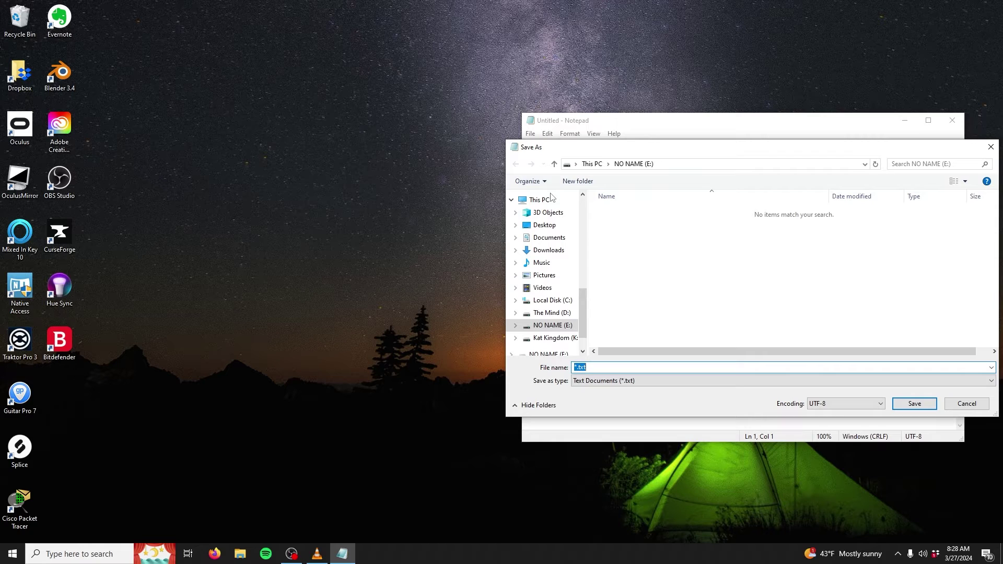
pyautogui.click(547, 331)
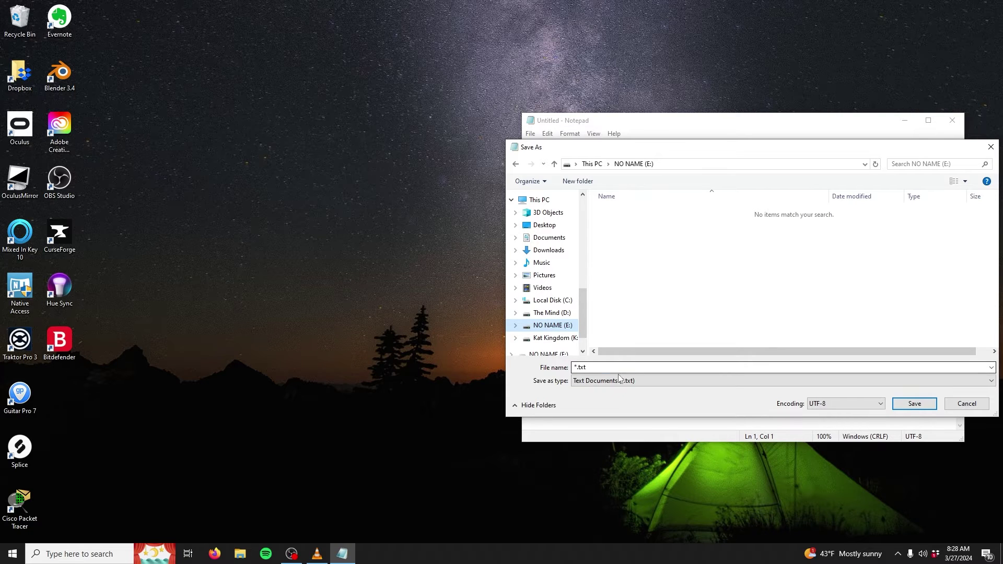
pyautogui.click(616, 369)
pyautogui.write('ma')
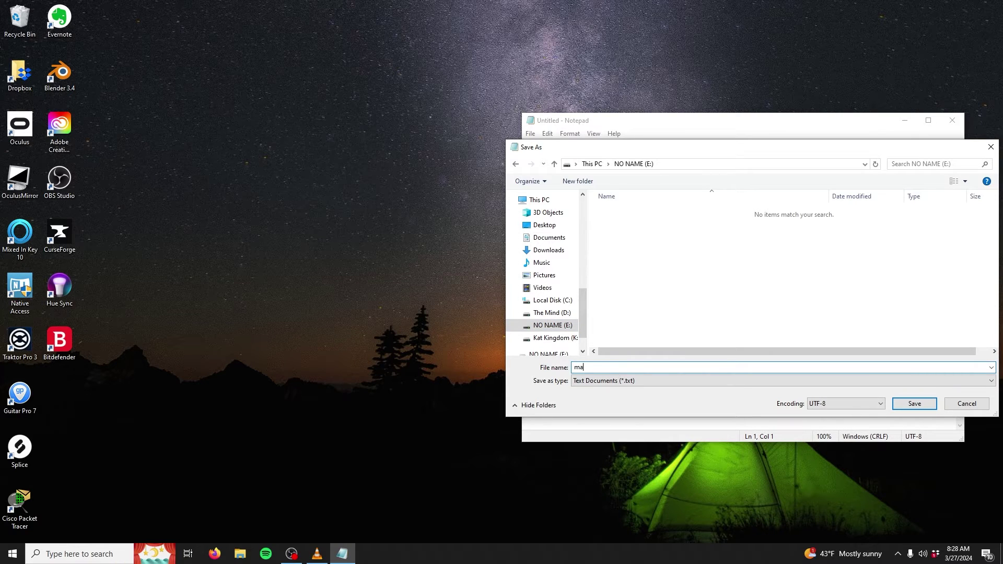
pyautogui.write('sterpa')
pyautogui.write('ss')
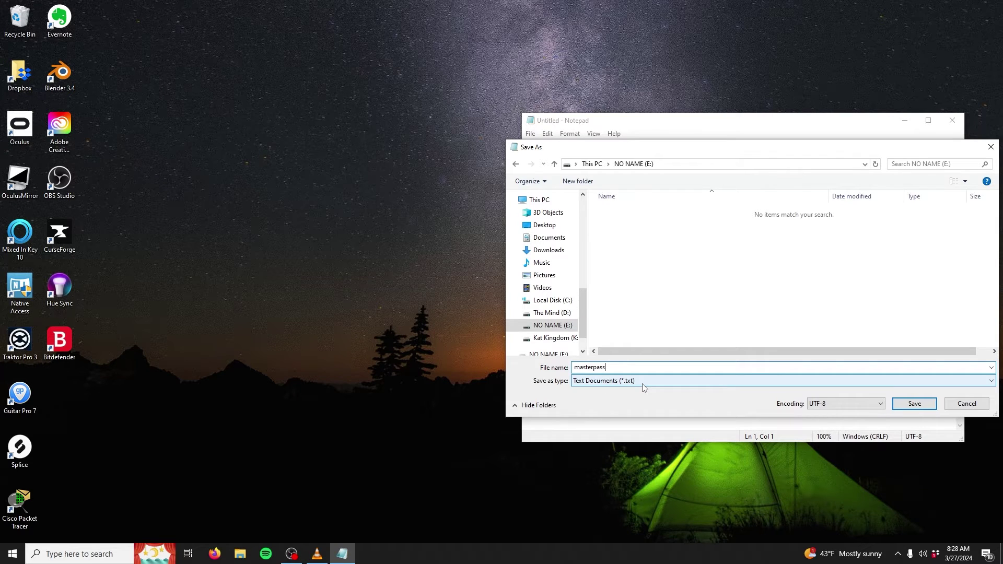
pyautogui.click(910, 404)
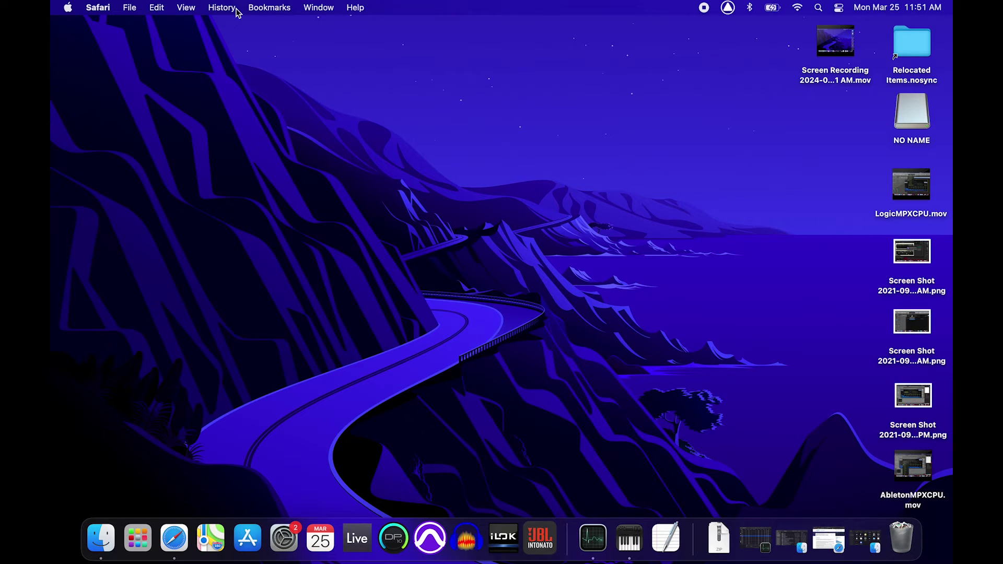
# Activate Finder from the desktop and open the Go menu
pyautogui.click(218, 70)
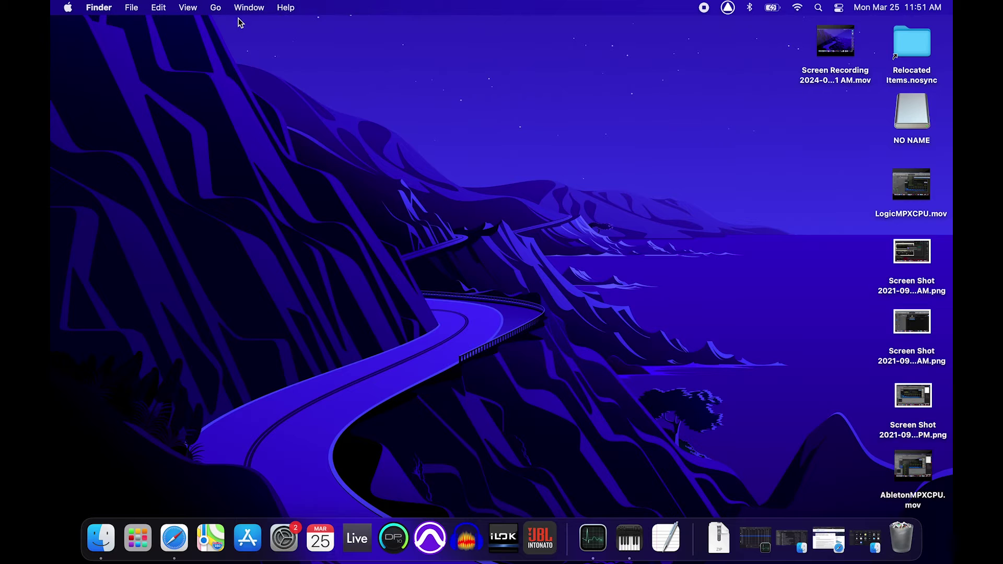
pyautogui.click(218, 10)
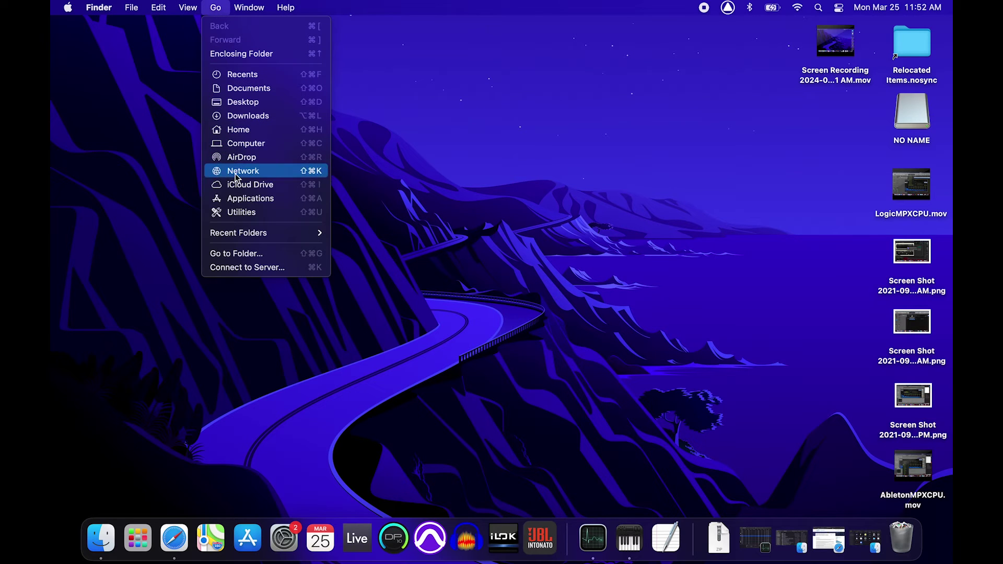
# Launch Disk Utility from Applications > Utilities and open Erase for the NO NAME drive
pyautogui.click(271, 204)
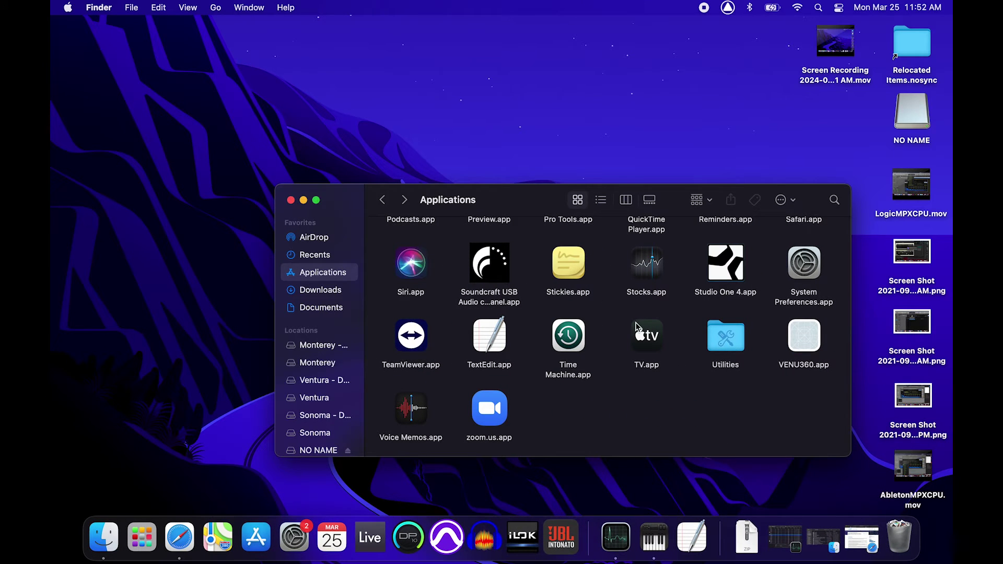
pyautogui.click(725, 339)
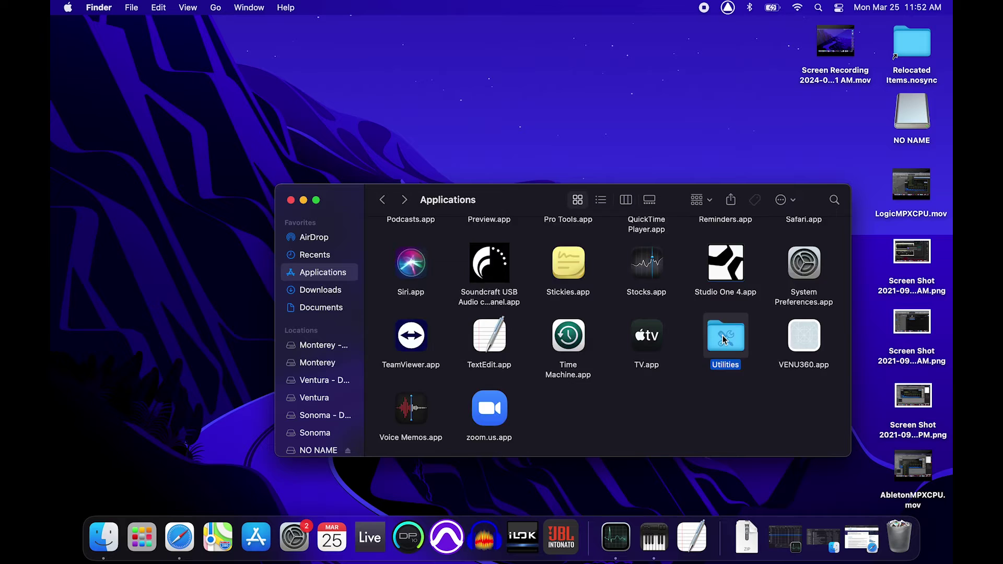
pyautogui.doubleClick(724, 340)
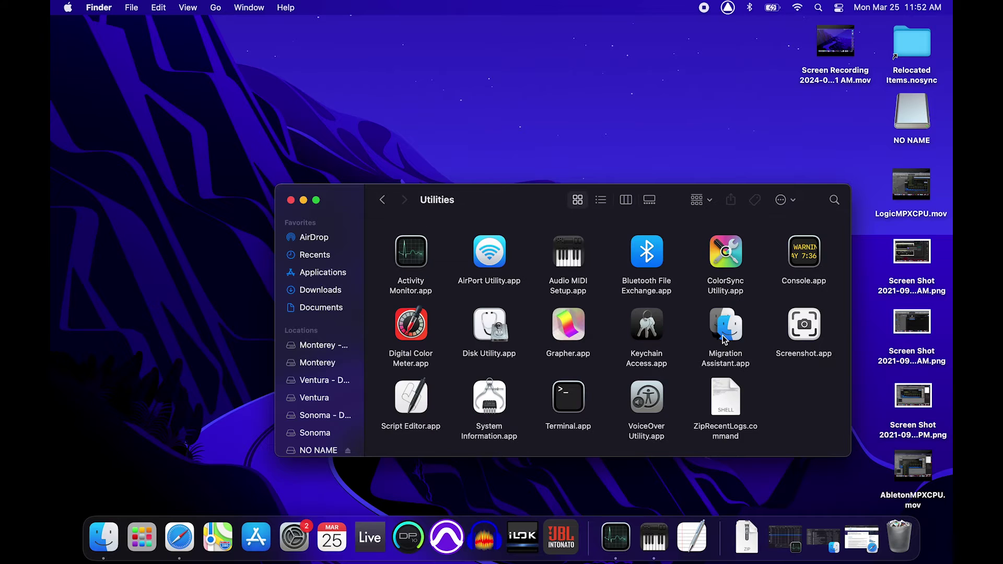
pyautogui.click(499, 333)
pyautogui.doubleClick(499, 333)
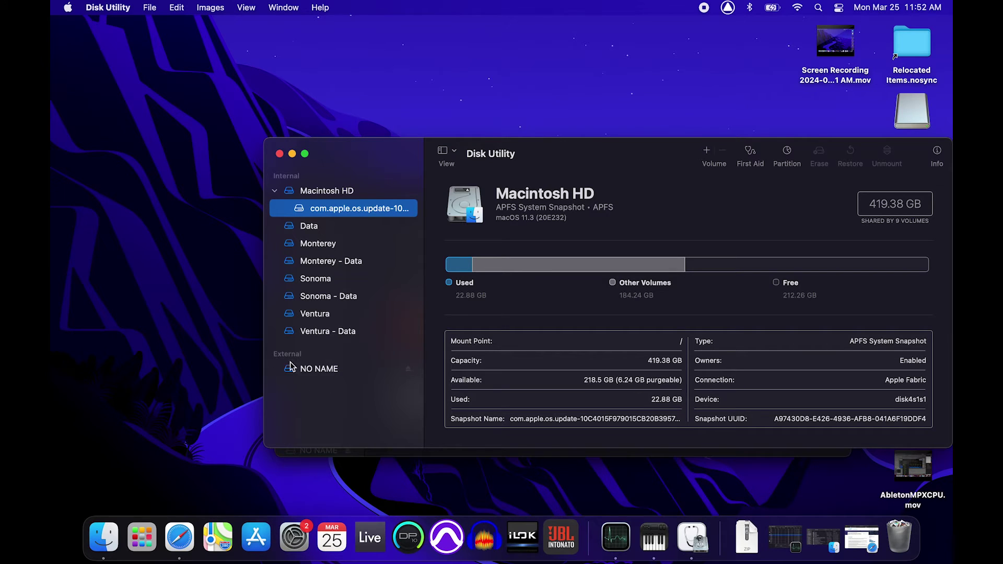
pyautogui.click(319, 370)
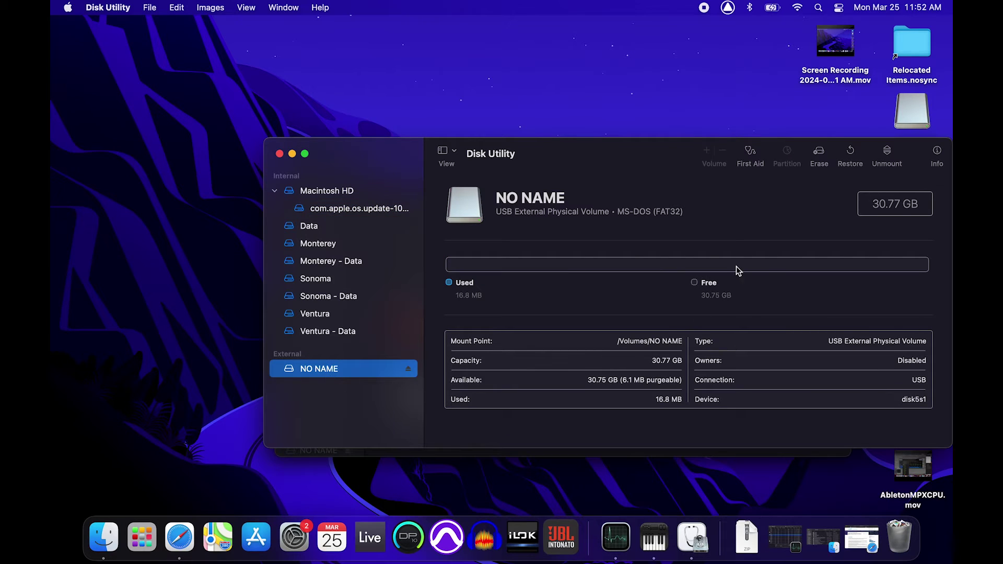
pyautogui.click(820, 154)
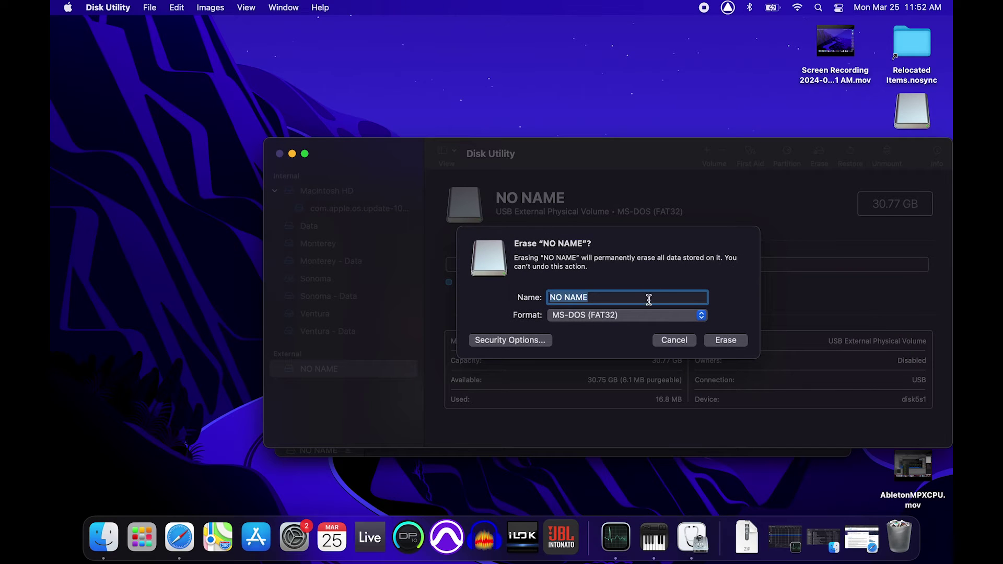
# Erase NO NAME as MS-DOS (FAT32) with its name unchanged, then dismiss the completion notice
pyautogui.click(627, 317)
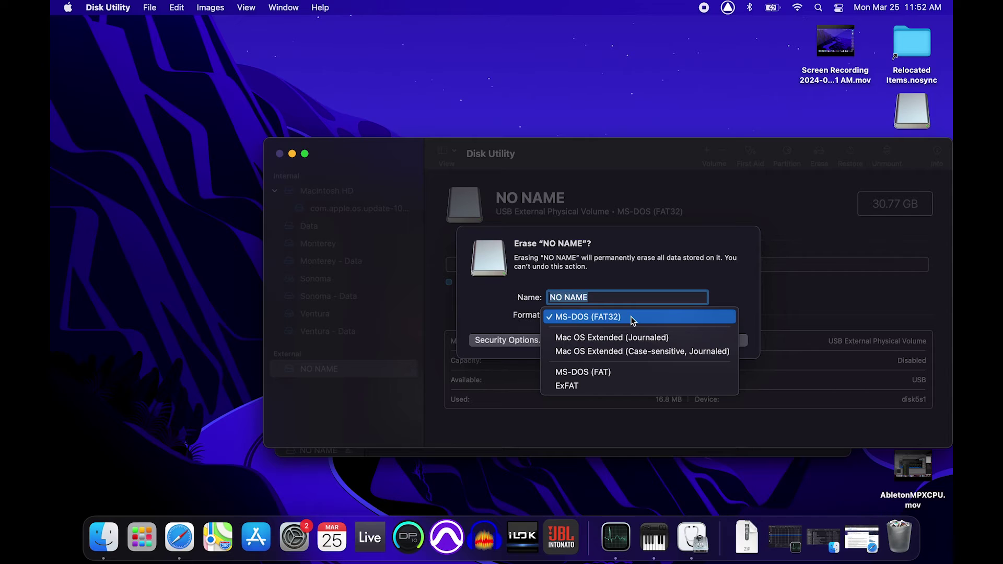
pyautogui.click(605, 315)
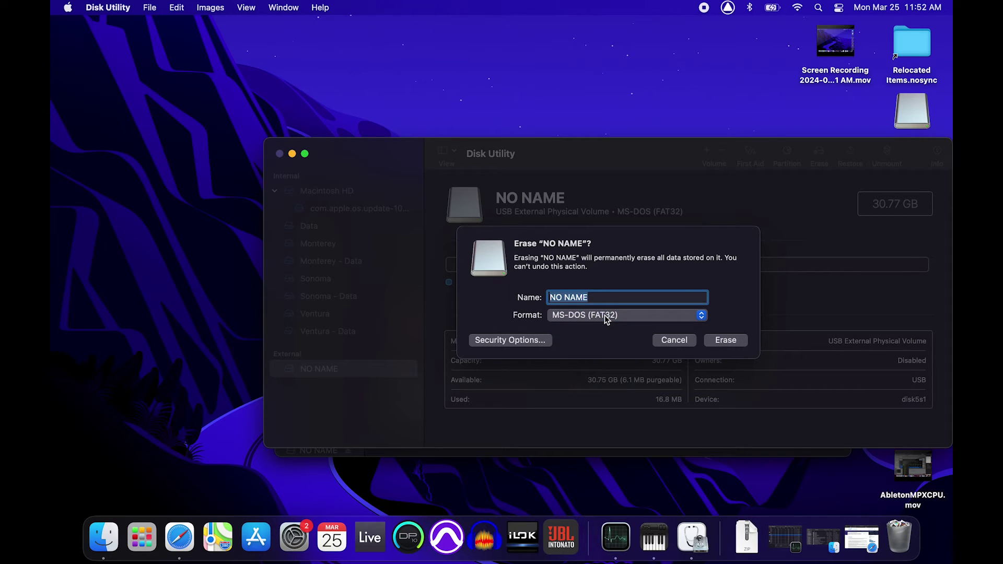
pyautogui.click(725, 343)
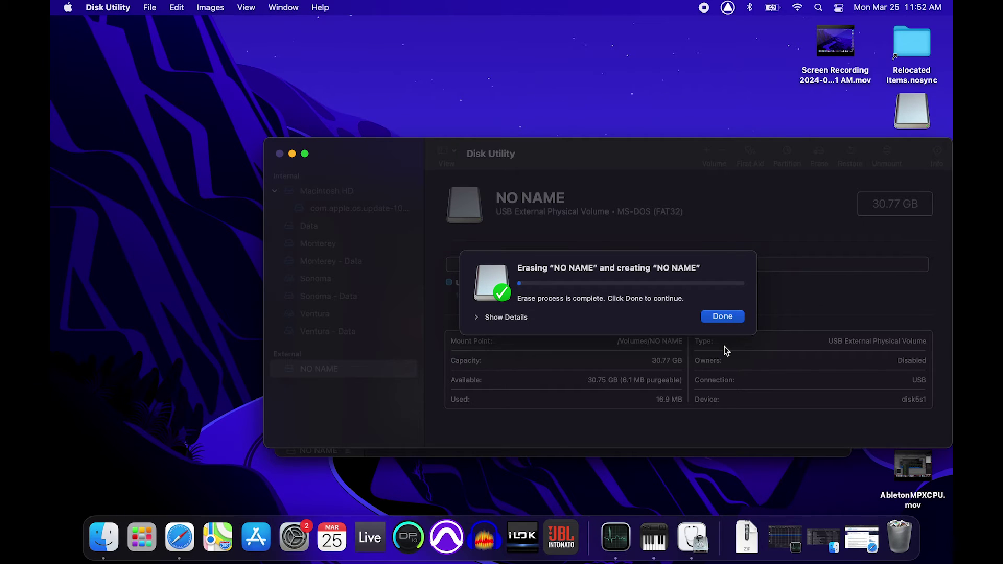
pyautogui.click(730, 319)
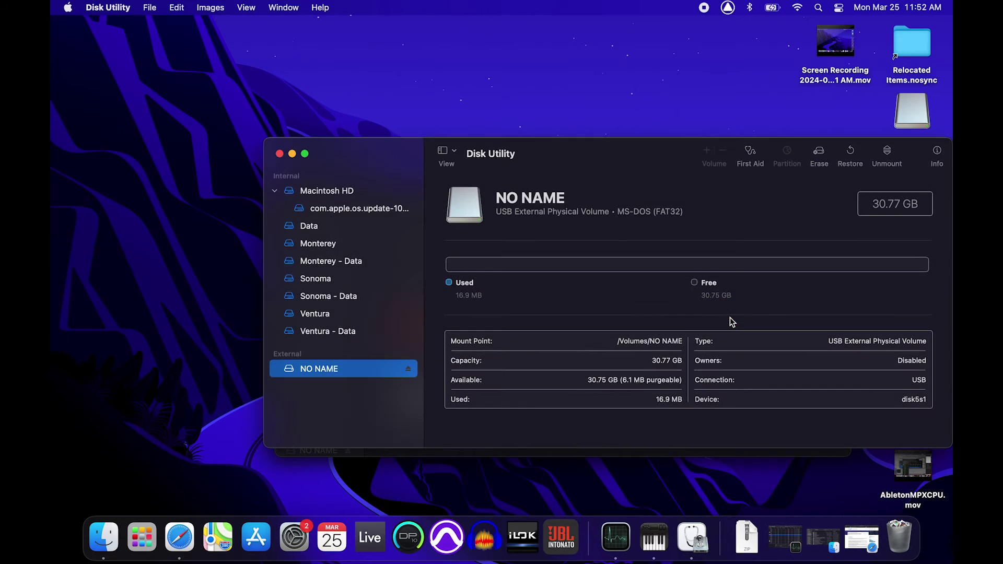
# Quit Disk Utility, launch TextEdit from Applications, and convert the new document to plain text
pyautogui.click(279, 155)
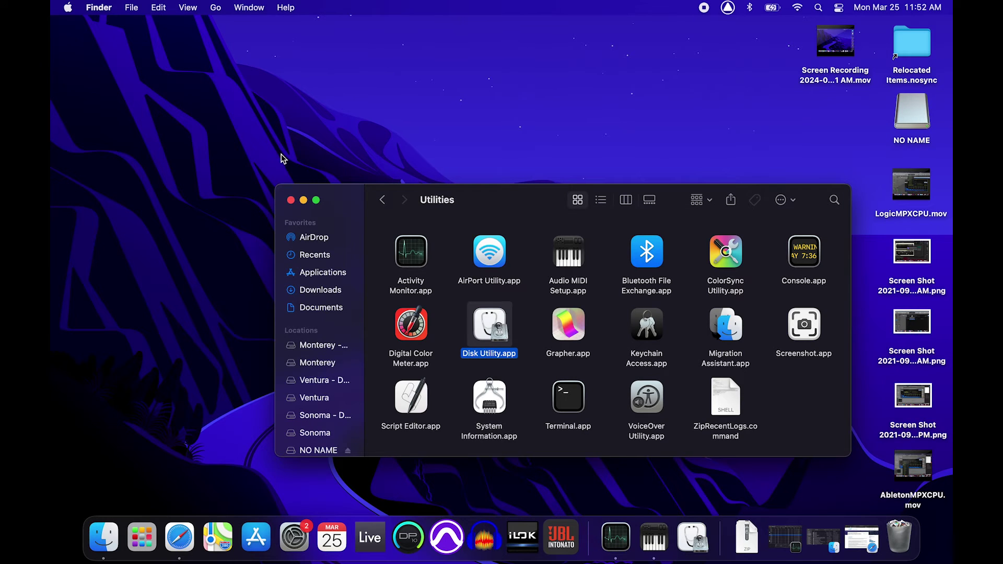
pyautogui.click(382, 201)
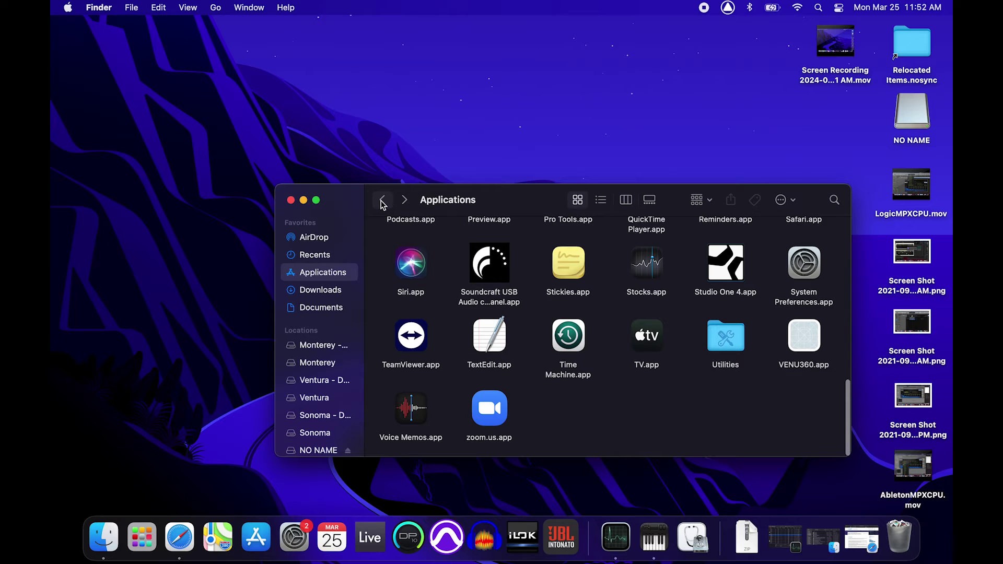
pyautogui.doubleClick(494, 331)
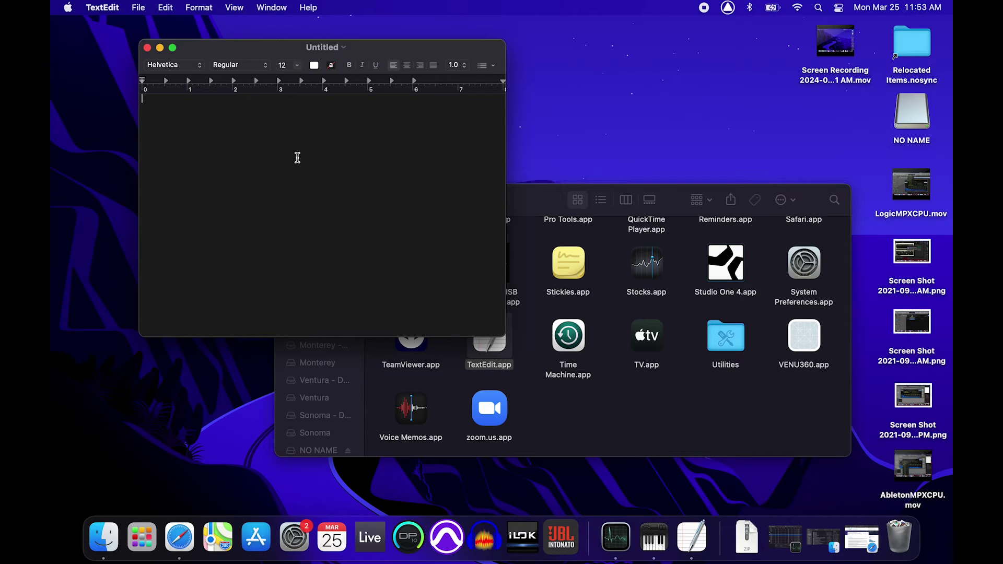
pyautogui.click(199, 8)
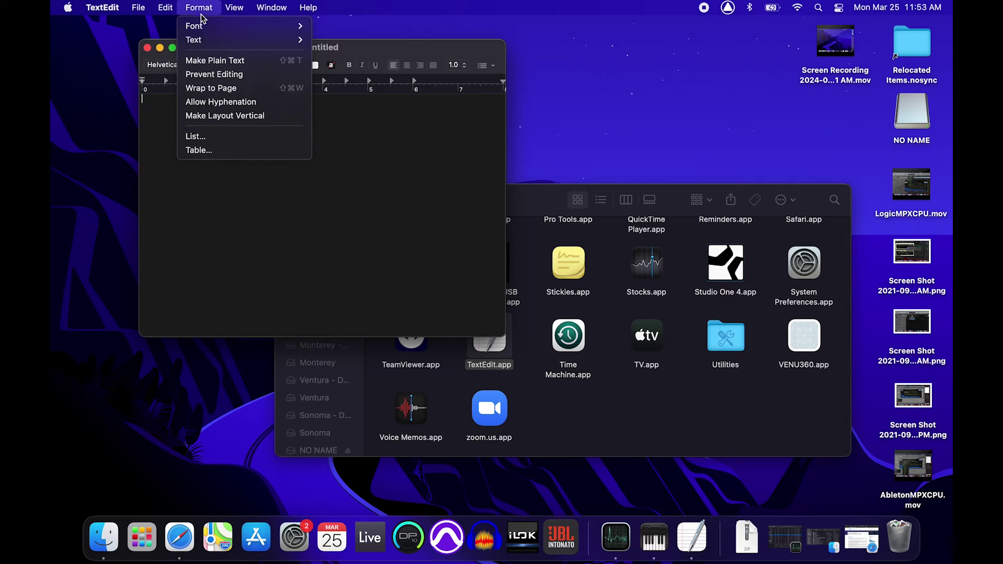
pyautogui.click(247, 62)
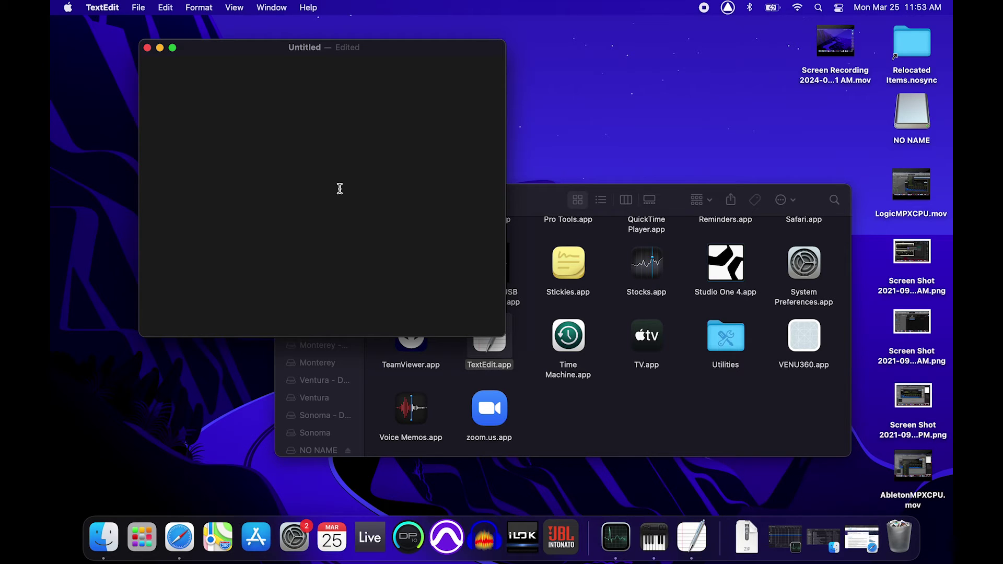
# Save the blank plain-text document as masterpass.txt with NO NAME as the location
pyautogui.click(138, 8)
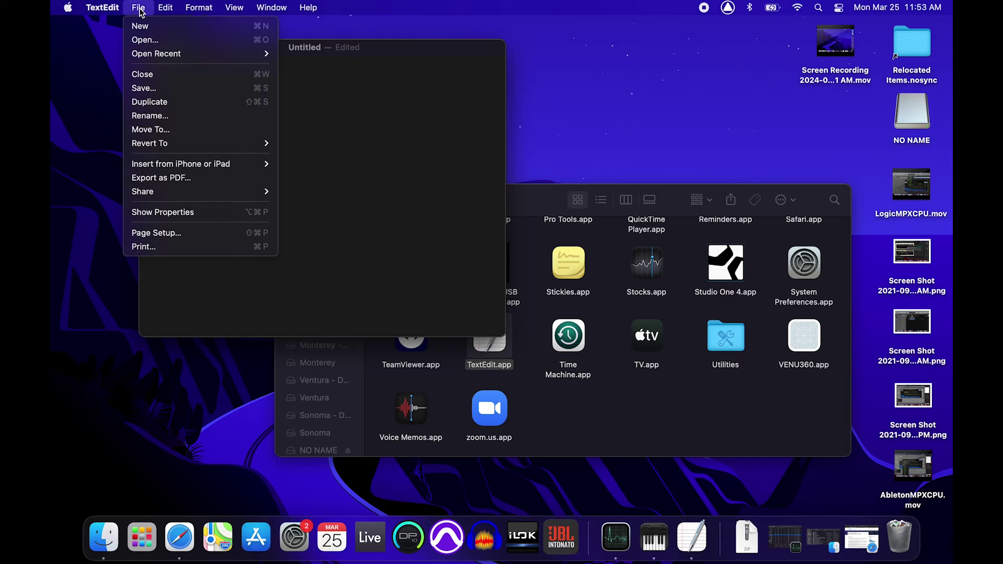
pyautogui.click(149, 88)
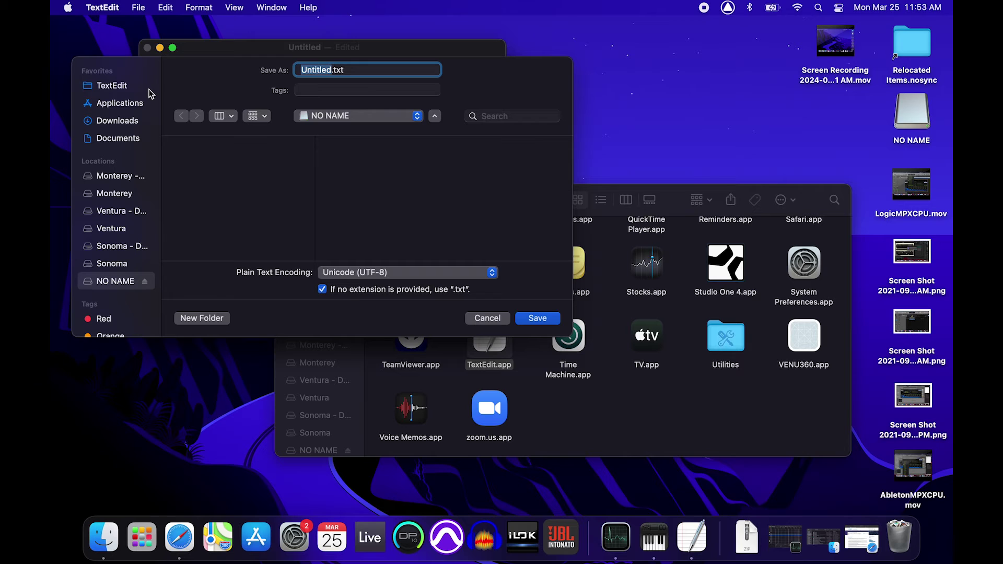
pyautogui.write('maste')
pyautogui.write('rpass')
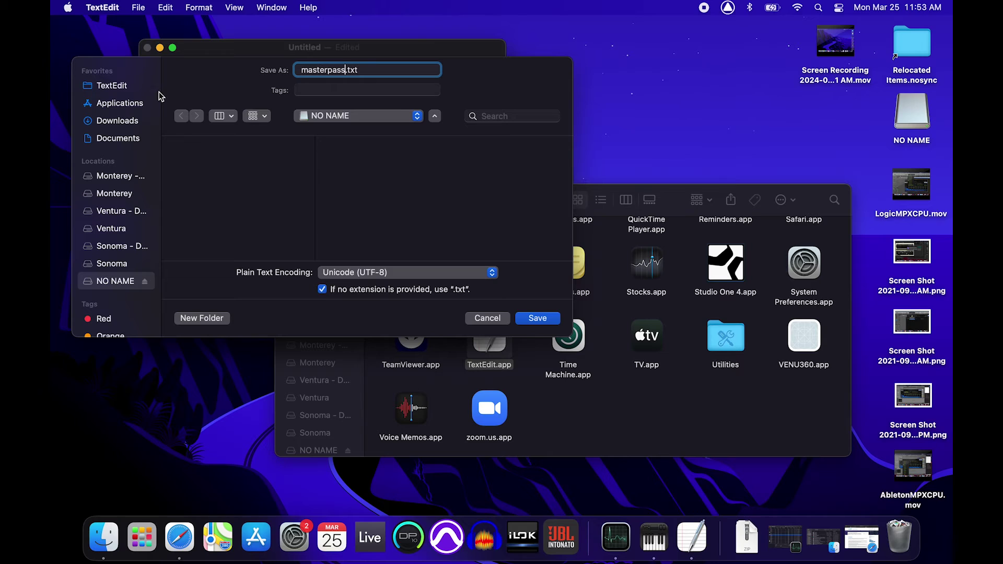
pyautogui.press('Left')
pyautogui.press('Left')
pyautogui.press('Left')
pyautogui.click(531, 322)
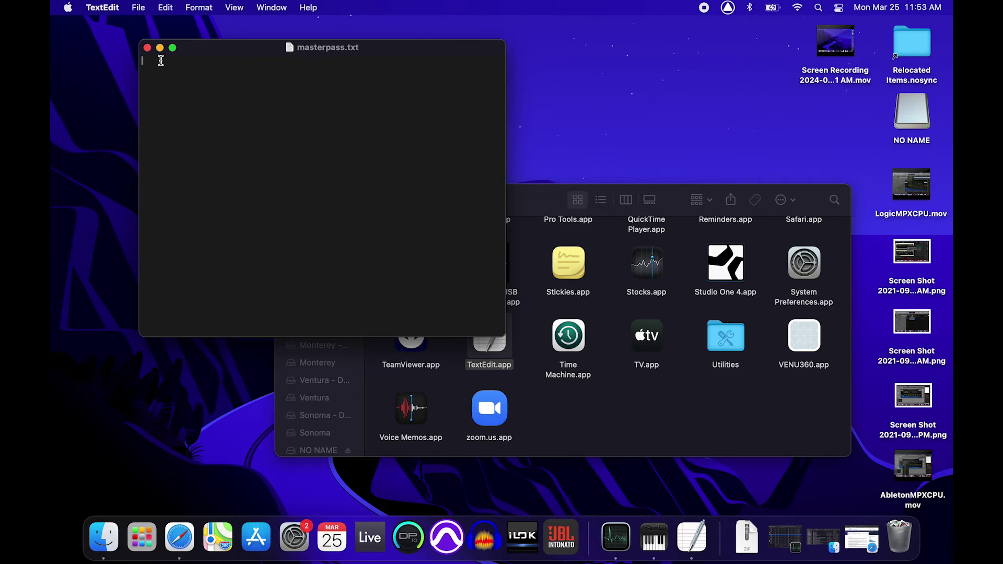
# Close masterpass.txt, restore the Harman reset page in Safari, and download the masterpass file
pyautogui.click(148, 49)
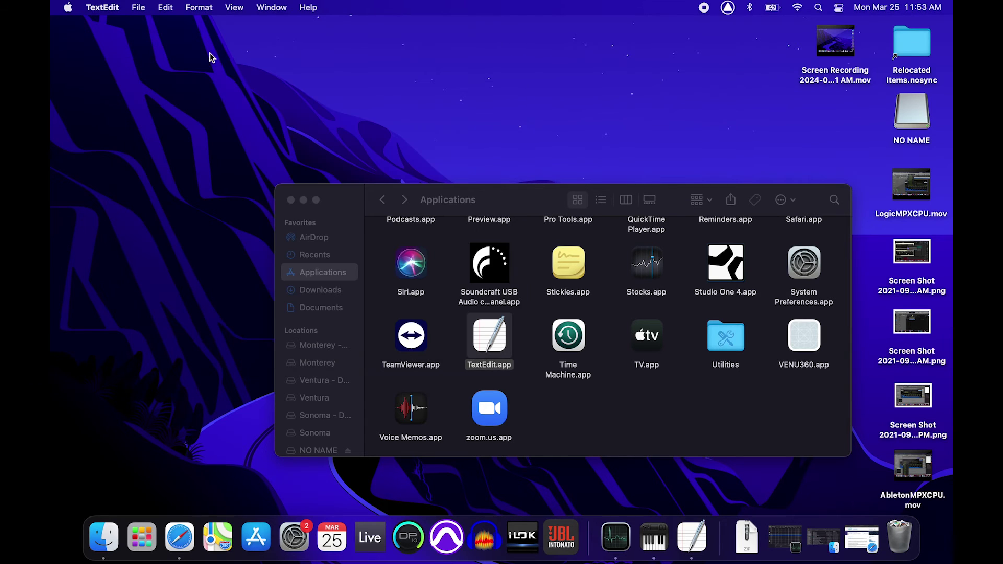
pyautogui.click(856, 541)
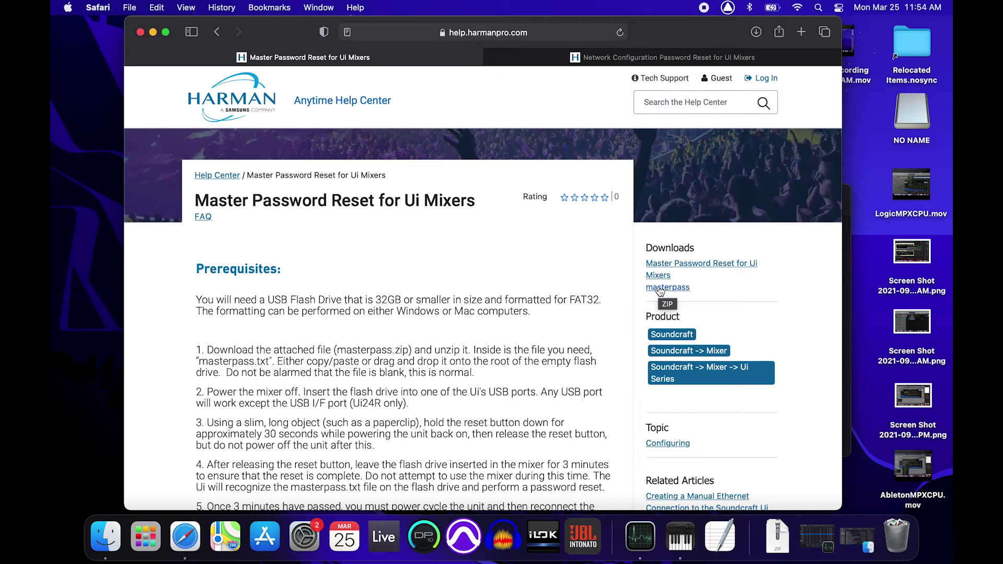
pyautogui.click(660, 288)
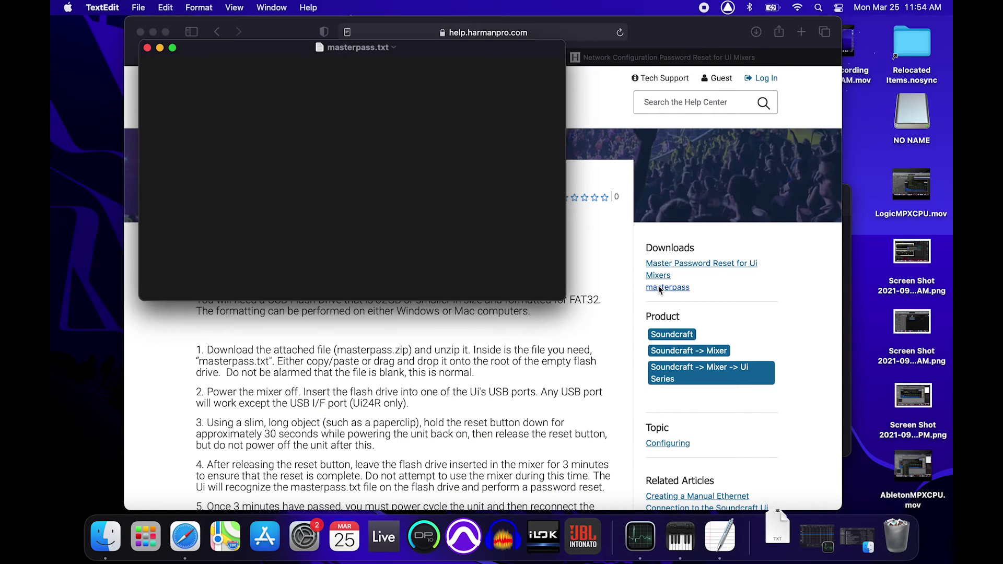
# Close TextEdit and copy the downloaded masterpass.txt from the Downloads folder
pyautogui.click(148, 49)
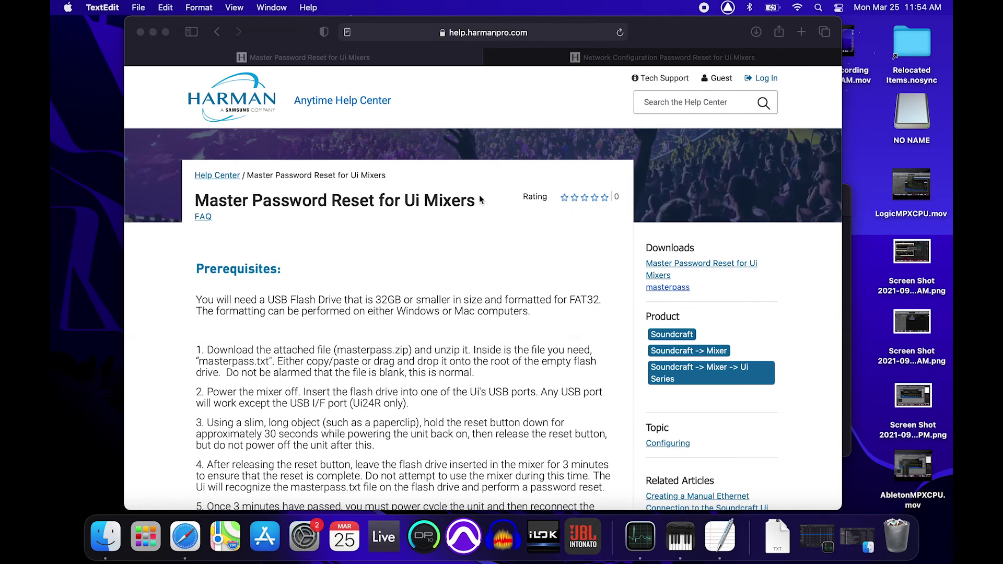
pyautogui.click(849, 541)
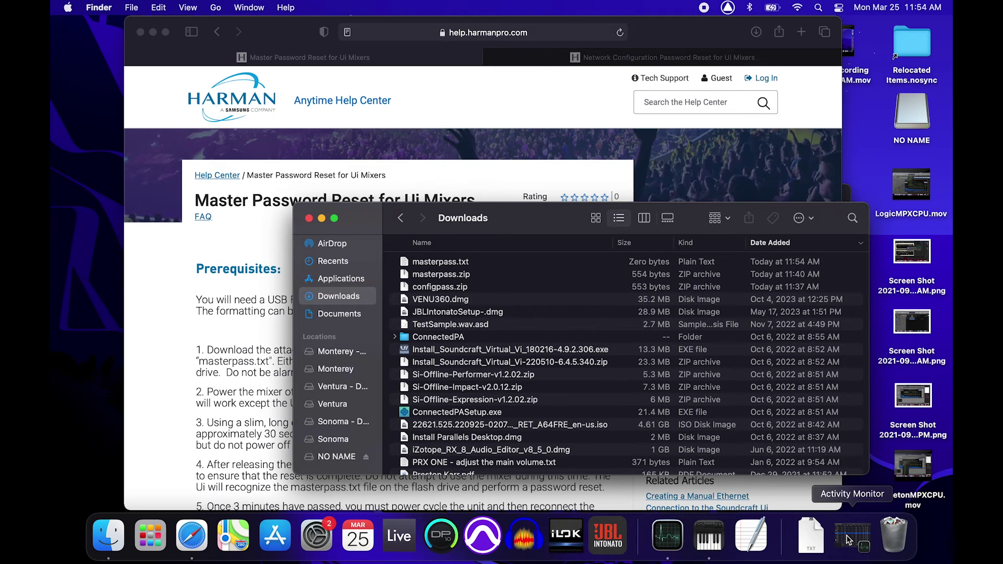
pyautogui.click(443, 267)
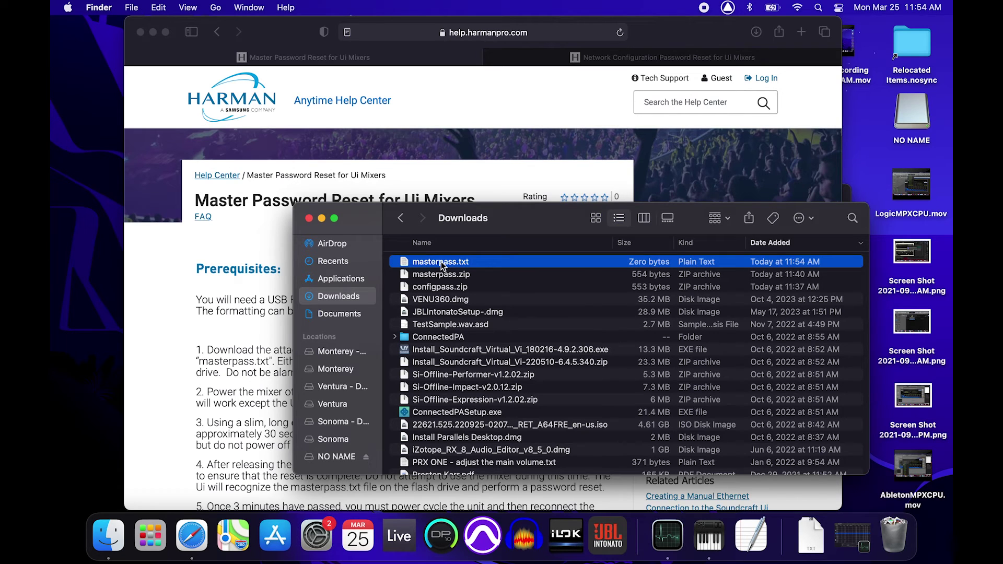
pyautogui.rightClick(442, 266)
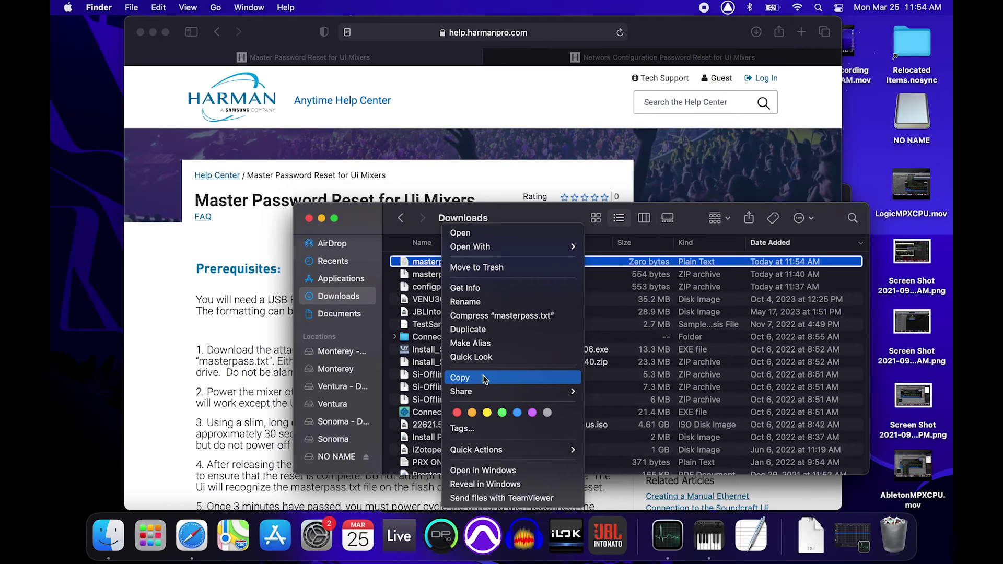
pyautogui.click(485, 380)
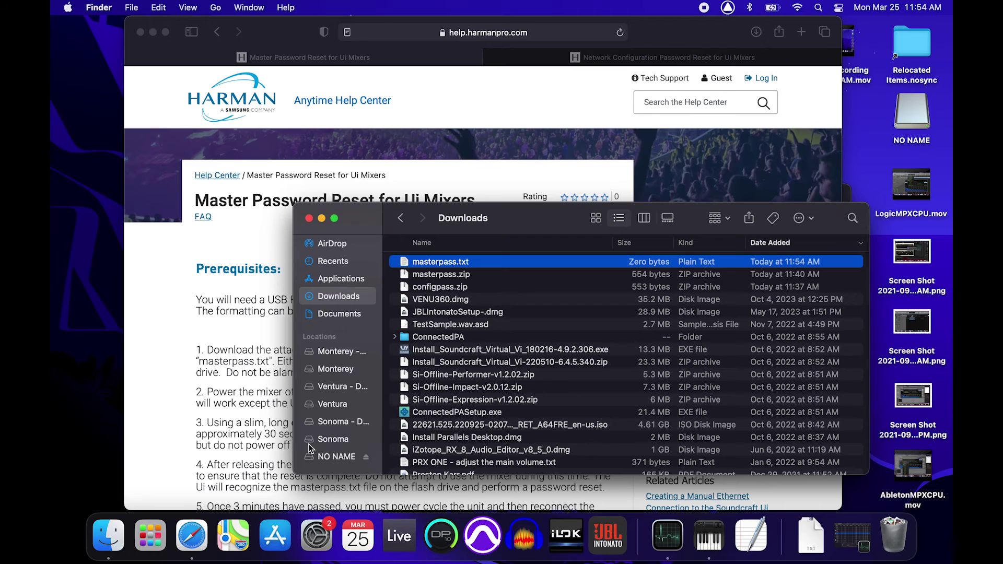
# Paste masterpass.txt onto the NO NAME drive, replacing the existing blank file
pyautogui.click(342, 461)
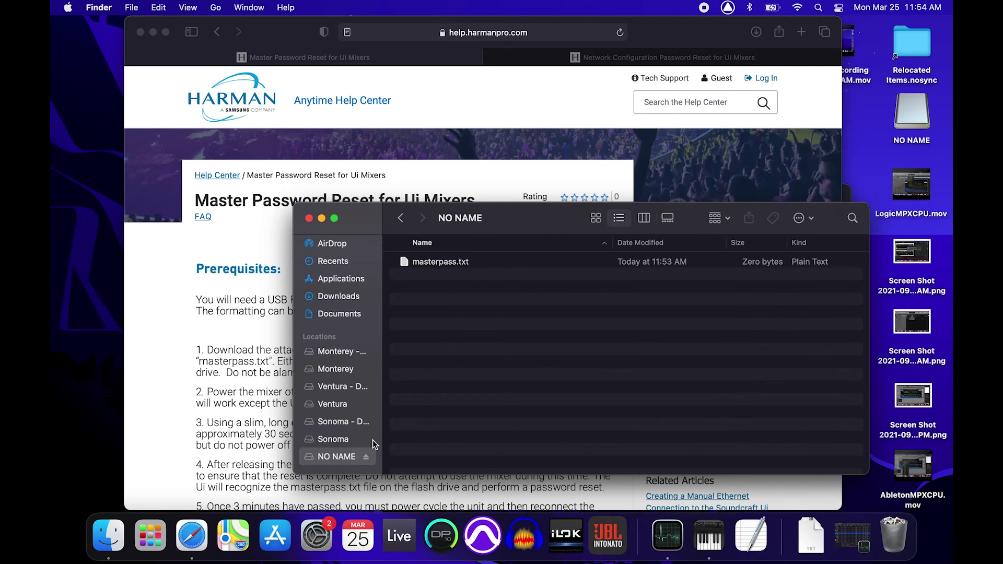
pyautogui.rightClick(440, 299)
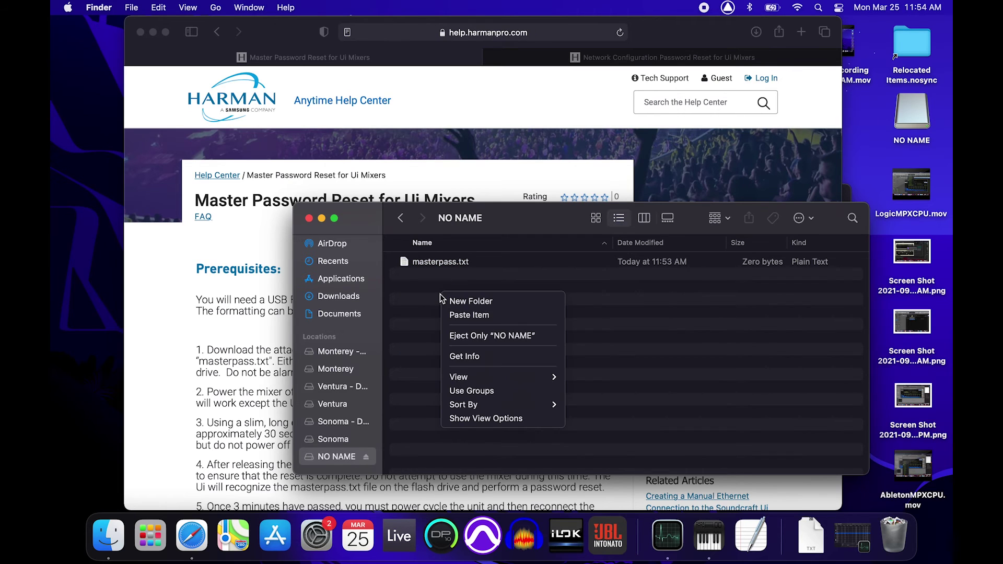
pyautogui.click(460, 317)
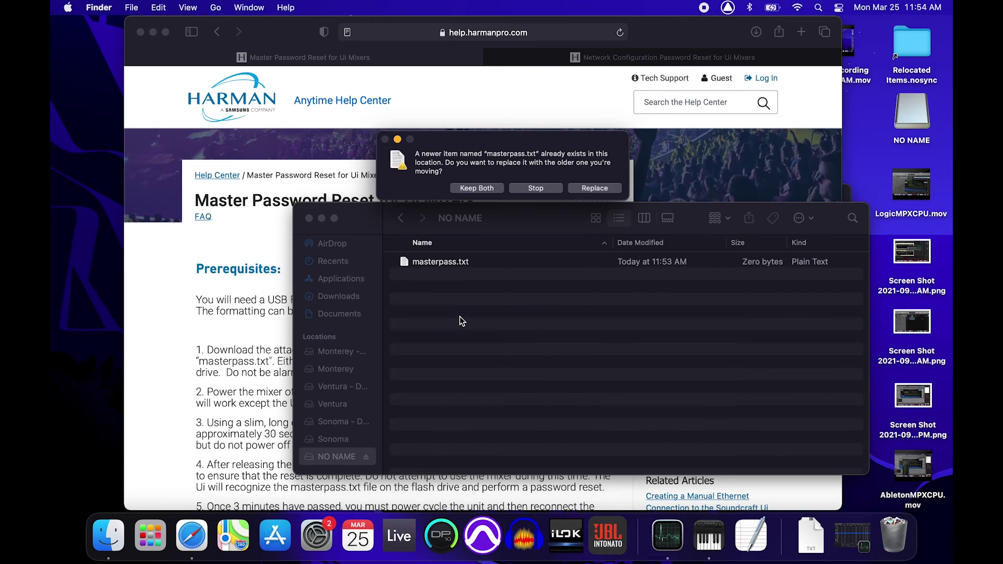
pyautogui.click(595, 189)
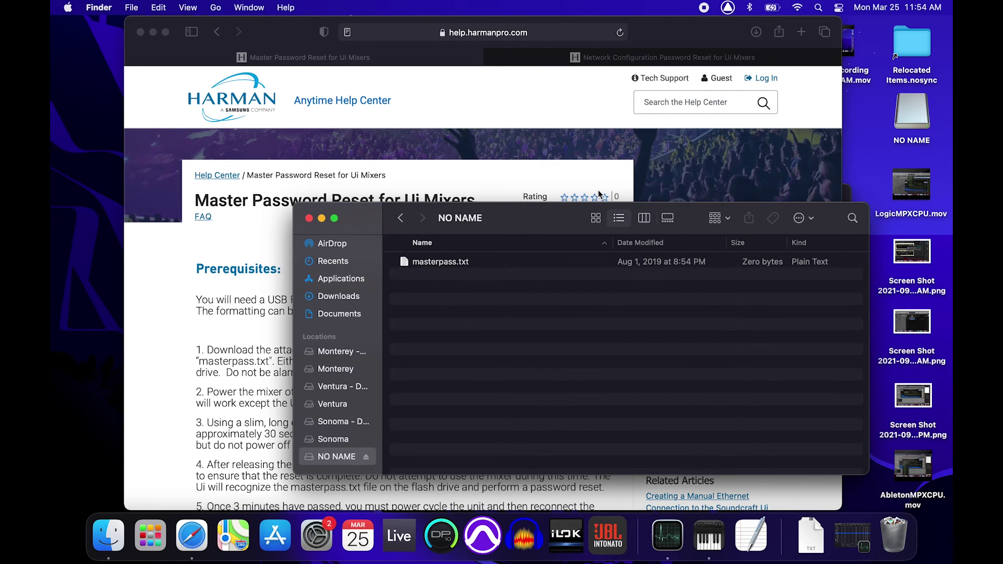